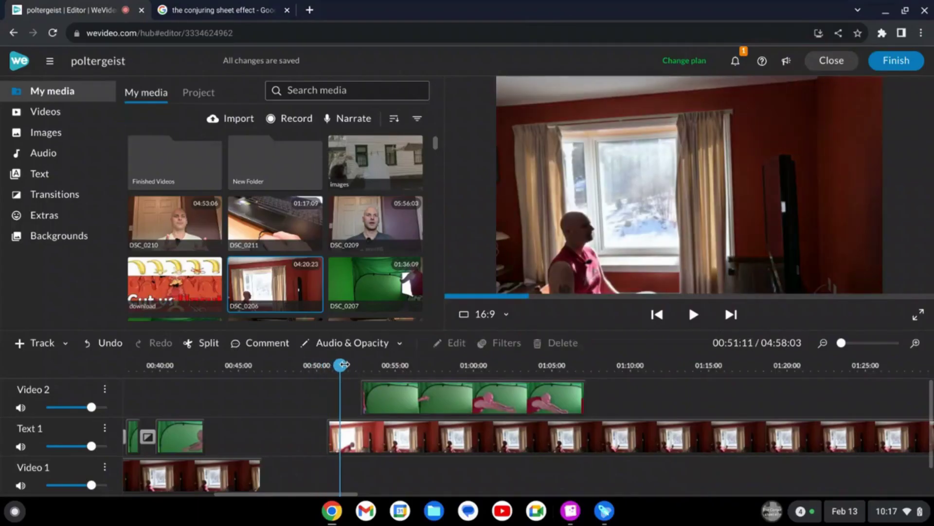
Flip the Video 2 green-screen lunge clip horizontally so the man faces left.
click(366, 402)
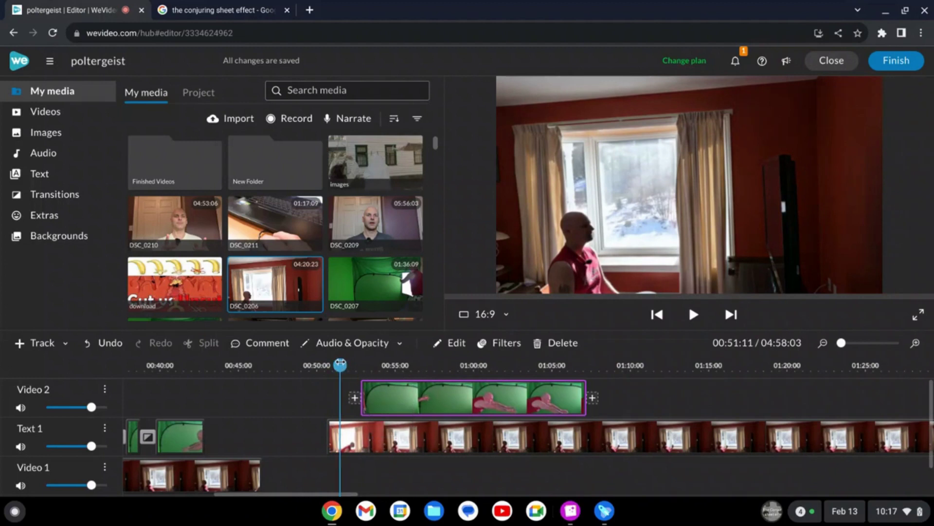
drag(340, 362, 510, 366)
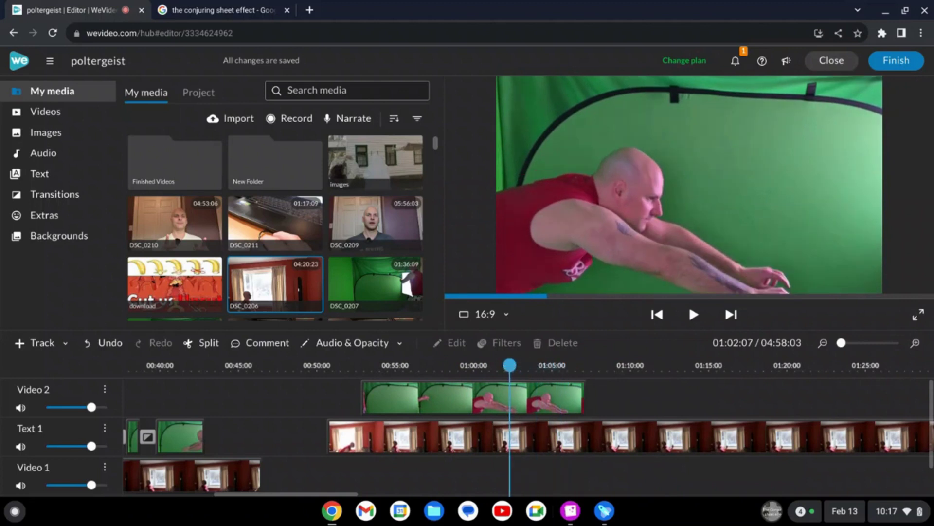
click(479, 389)
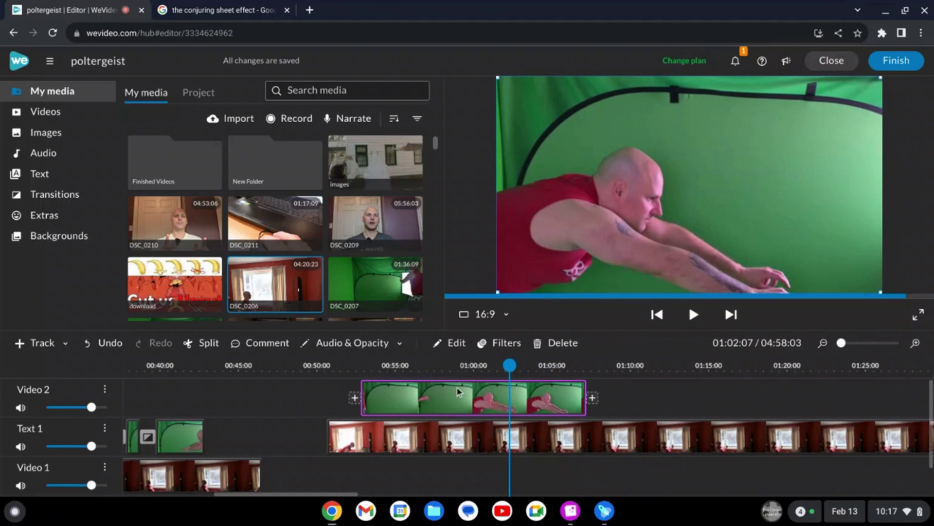
click(451, 343)
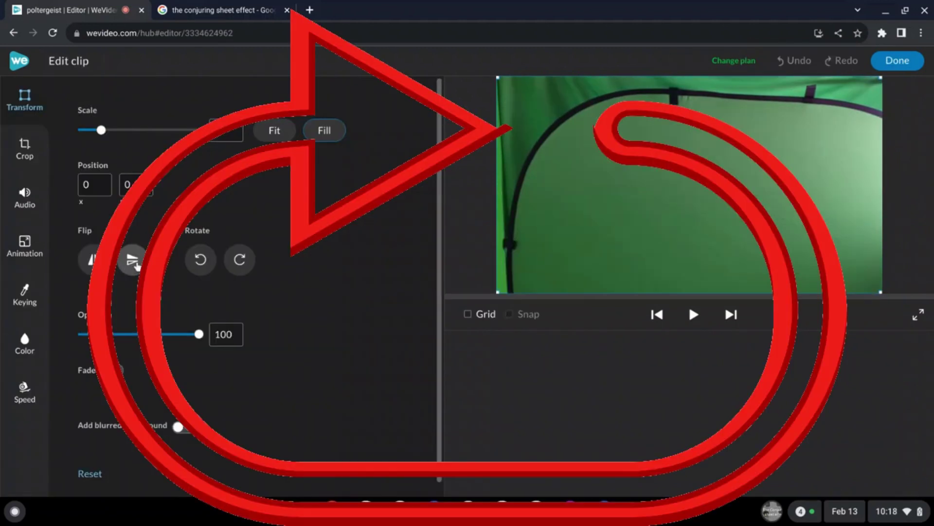
click(135, 261)
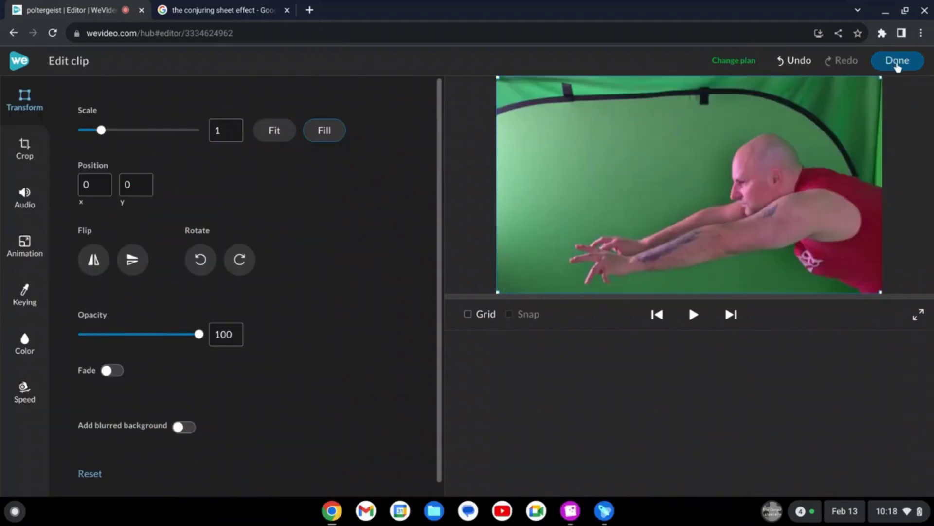
click(897, 61)
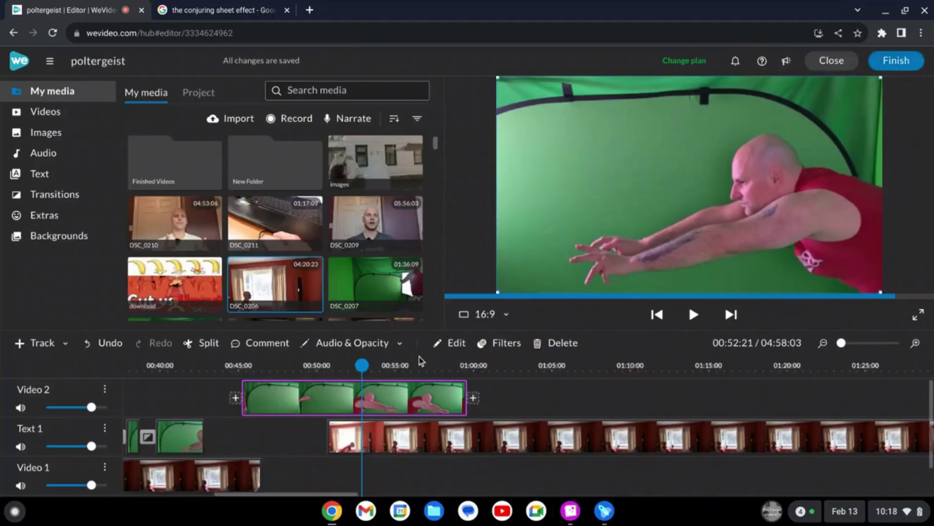
Move the Video 2 clip later and split off and delete its short opening piece, starting near 00:55.
drag(357, 397, 486, 399)
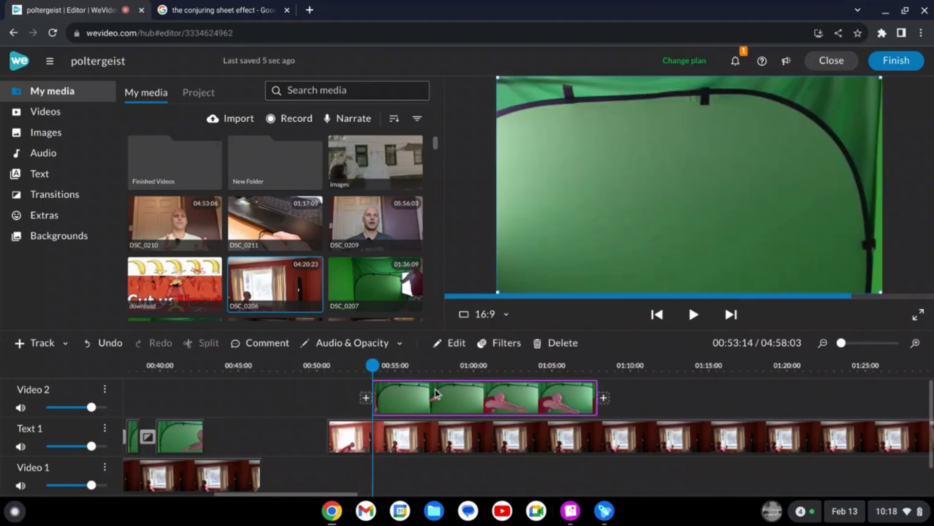
mouse_move(372, 365)
mouse_down()
mouse_move(396, 365)
mouse_move(383, 369)
mouse_up()
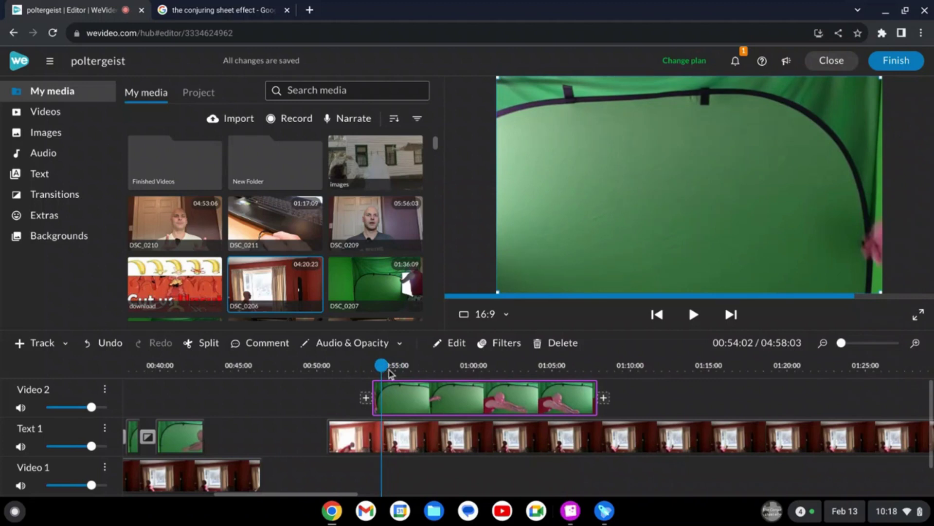
key(s)
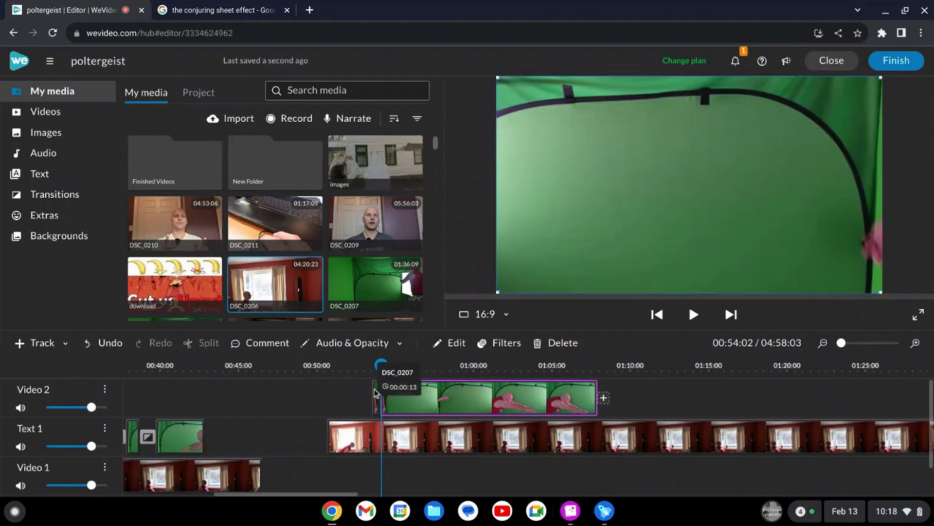
click(374, 392)
key(Delete)
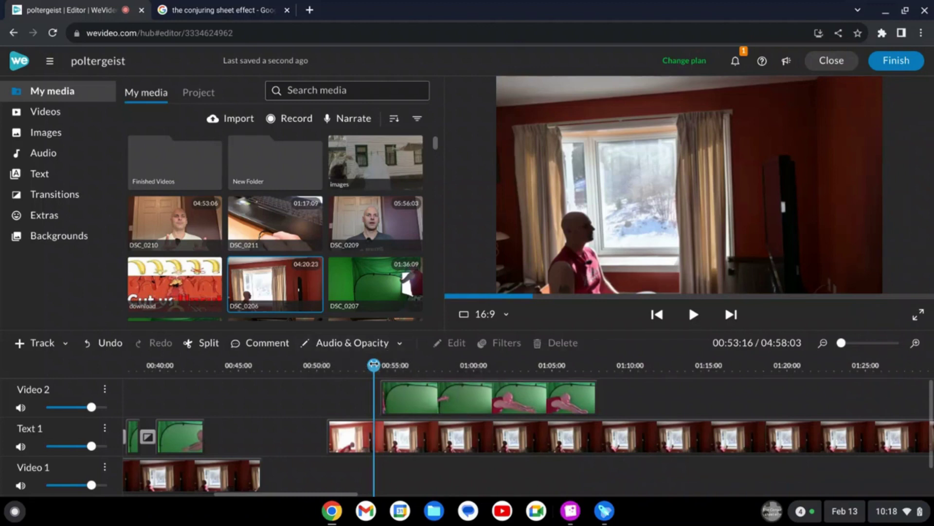
drag(373, 364, 408, 366)
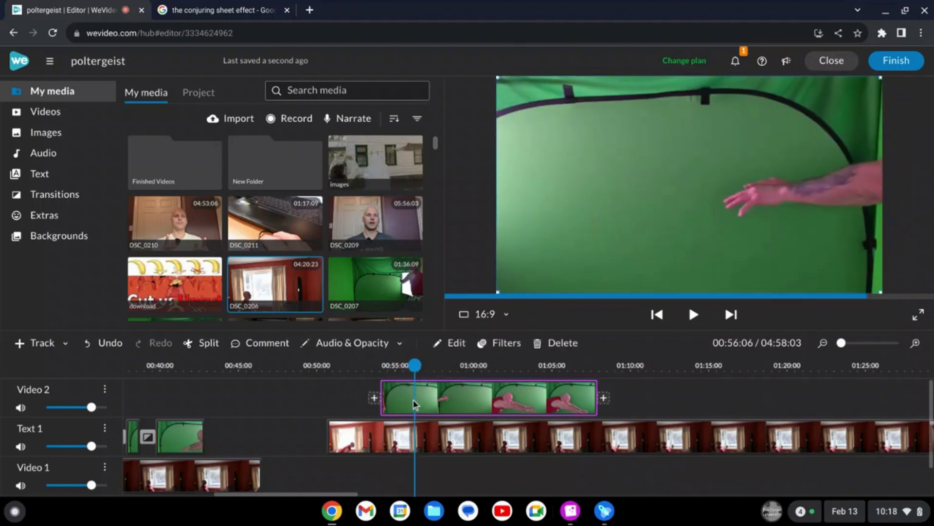
Key out the clip's green backdrop with the chroma key dropper.
double_click(419, 404)
click(27, 295)
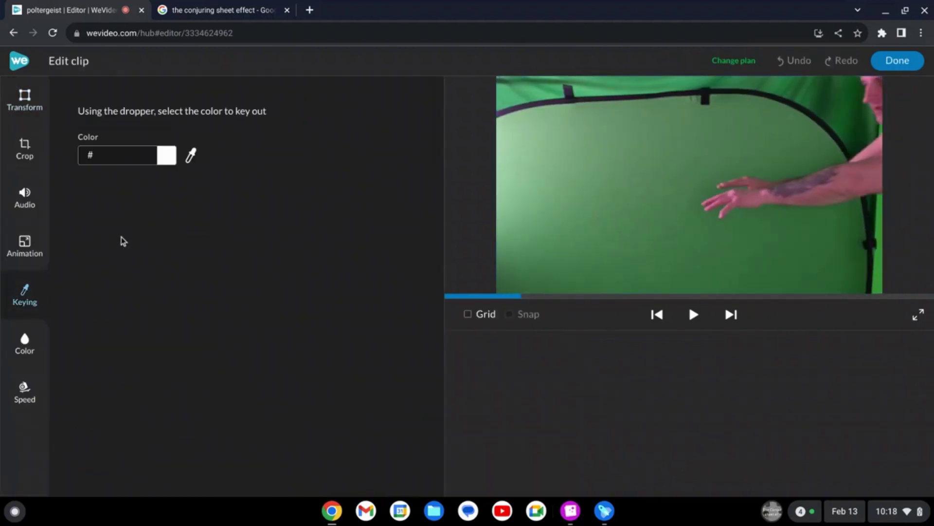
click(579, 211)
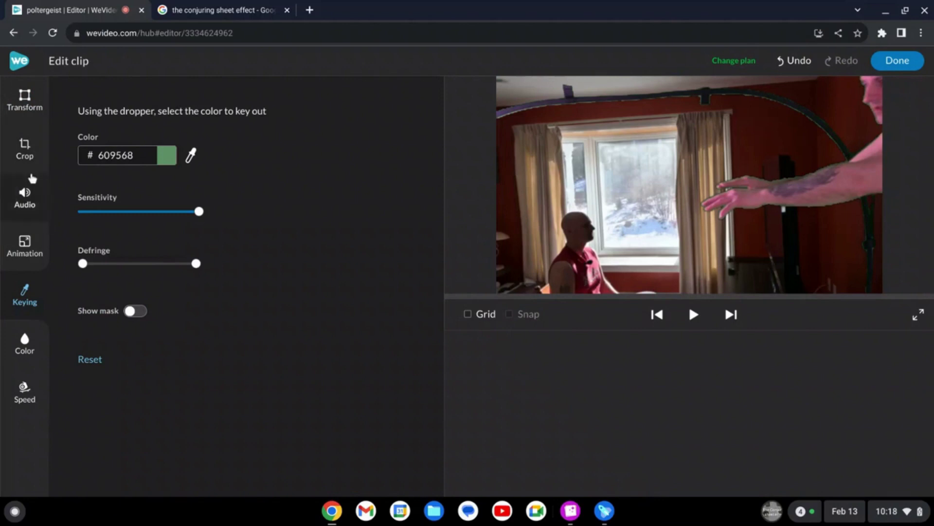
Scale the clip to 0.69 and move it right and down over the room.
click(29, 110)
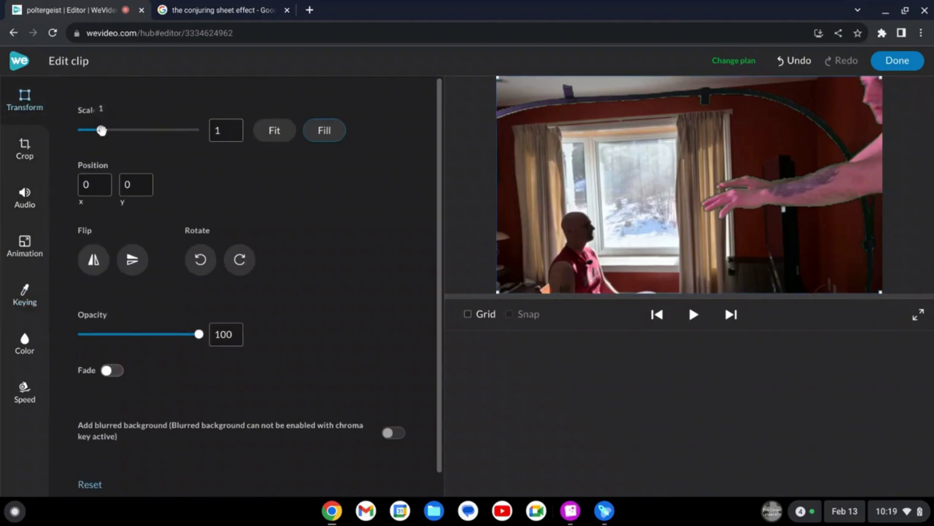
mouse_move(101, 130)
mouse_down()
mouse_move(86, 130)
mouse_move(107, 130)
mouse_move(96, 136)
mouse_up()
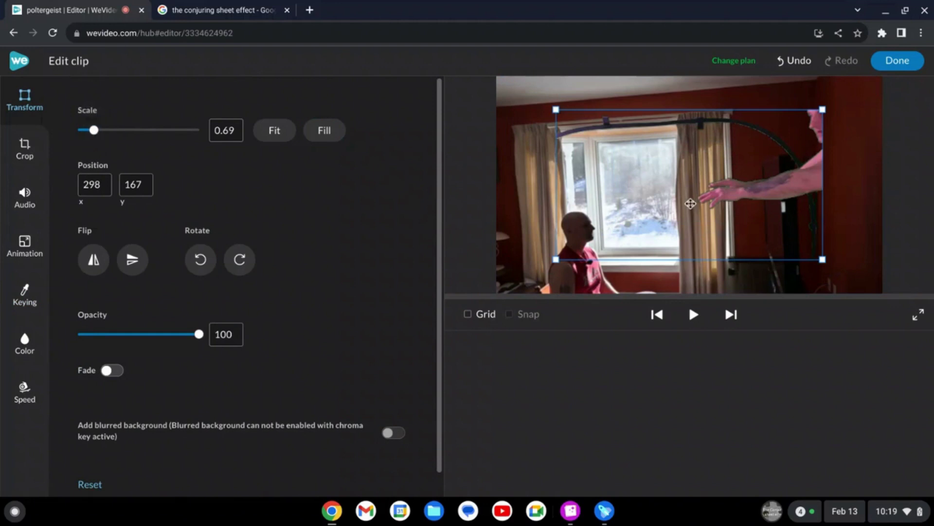
drag(690, 203, 743, 214)
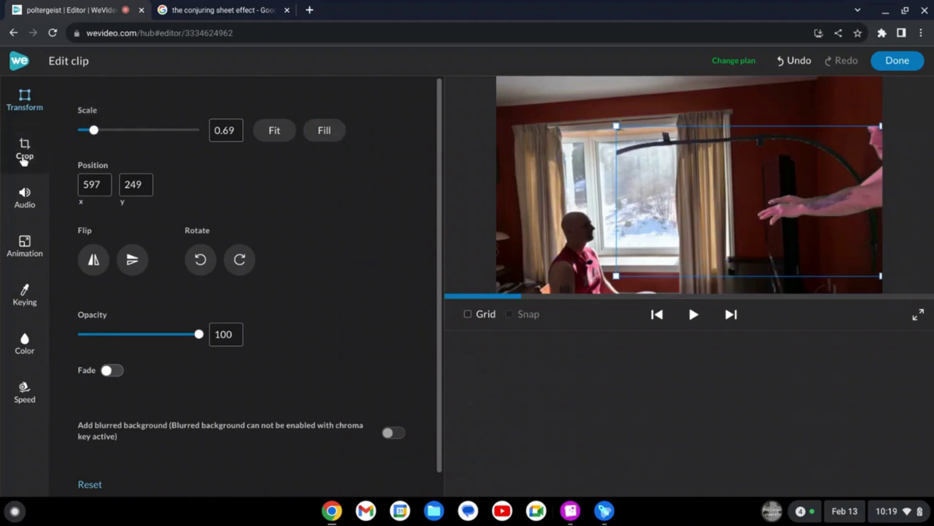
Crop the clip by 371 on the left and 534 on the top, then apply.
click(23, 155)
click(141, 133)
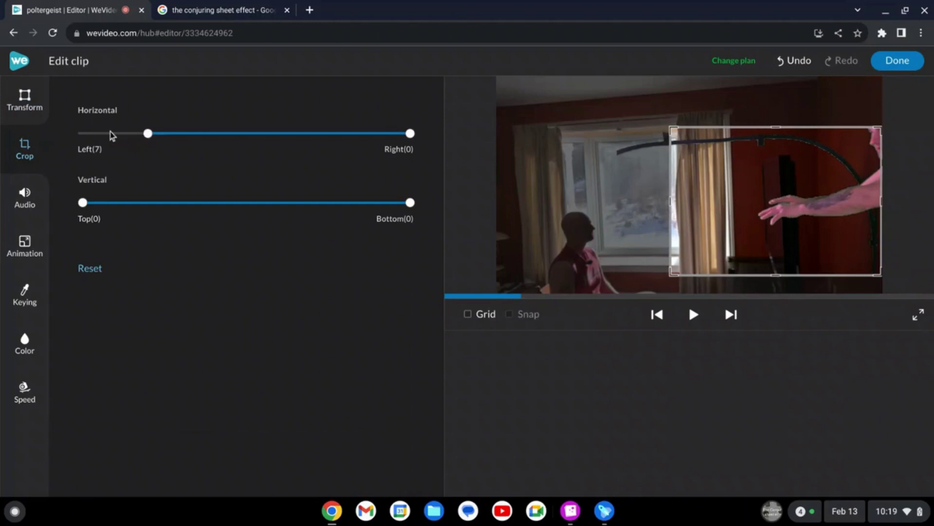
click(112, 133)
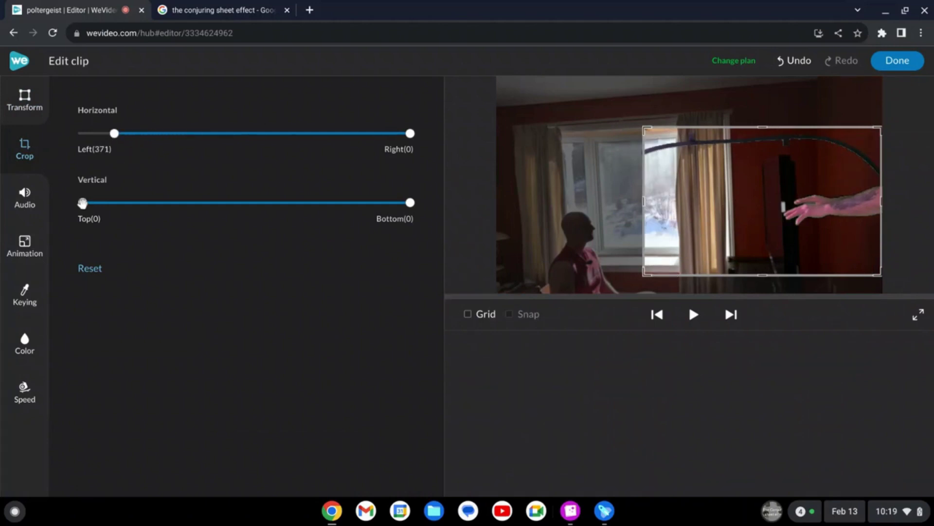
drag(83, 203, 163, 201)
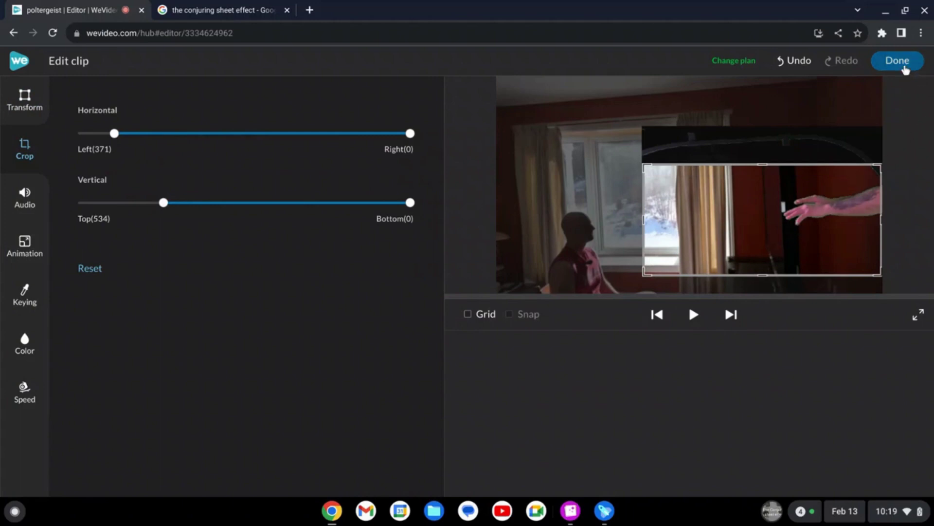
click(887, 78)
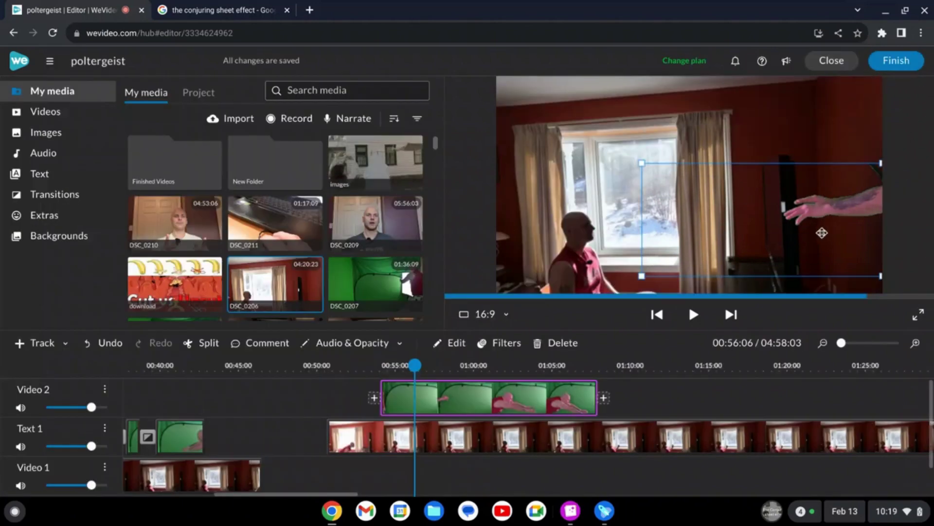
Nudge the arm overlay left in the preview, review it, and reselect the Video 2 clip.
mouse_move(822, 232)
mouse_down()
mouse_move(703, 235)
mouse_move(837, 249)
mouse_move(812, 243)
mouse_up()
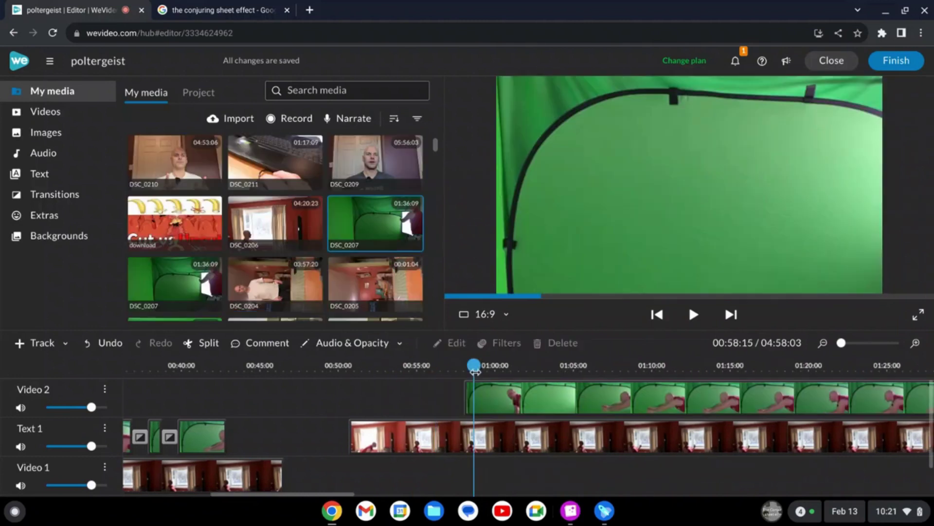
drag(473, 370, 894, 413)
click(893, 413)
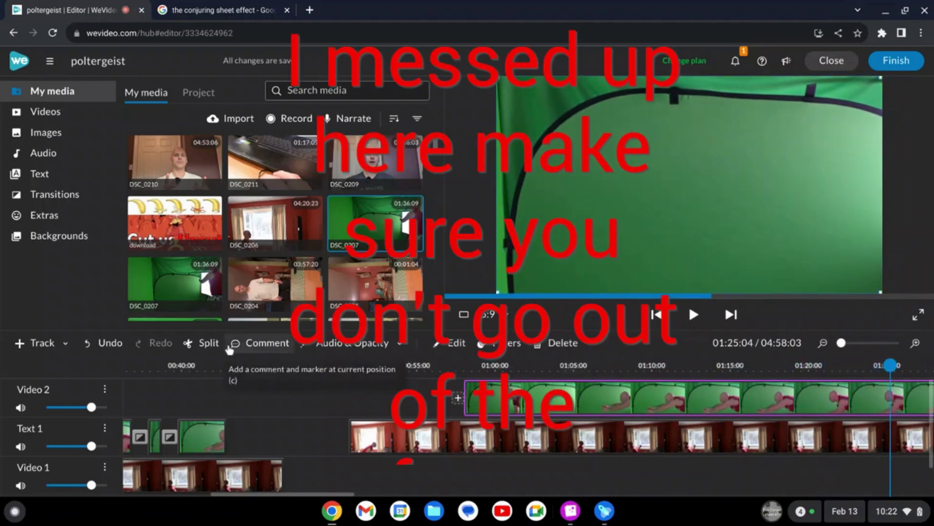
Split the green-screen clip at the playhead, delete the tail, and start it near 00:54.
click(200, 342)
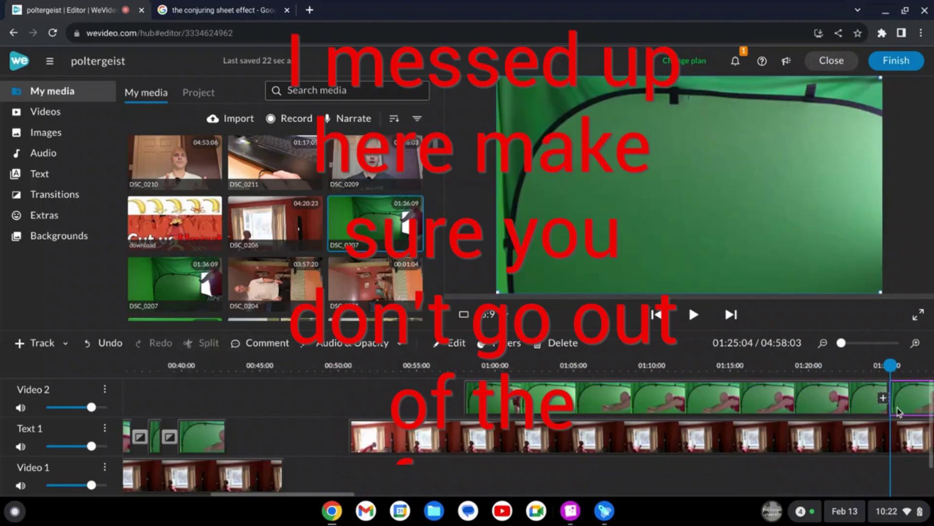
key(Delete)
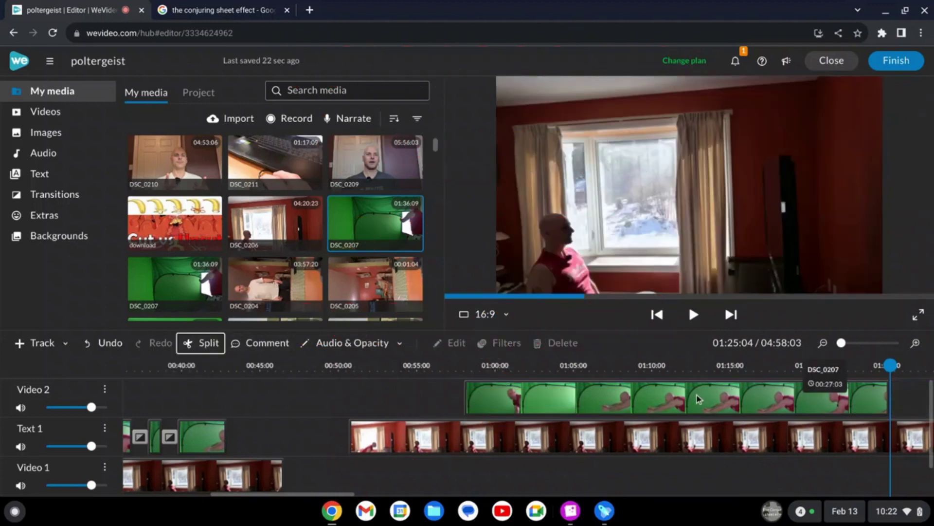
drag(709, 404, 648, 401)
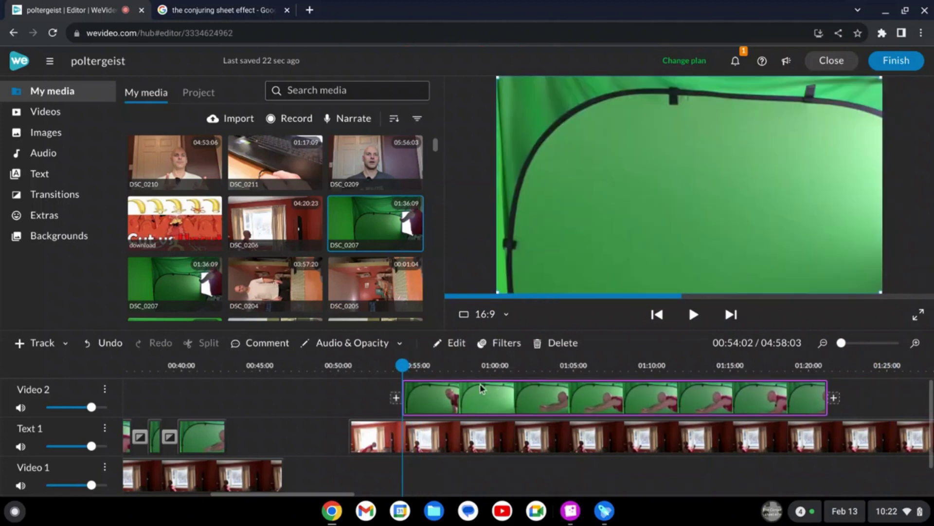
drag(402, 364, 418, 364)
Key out the overlay clip's green backdrop with the chroma key dropper.
double_click(420, 395)
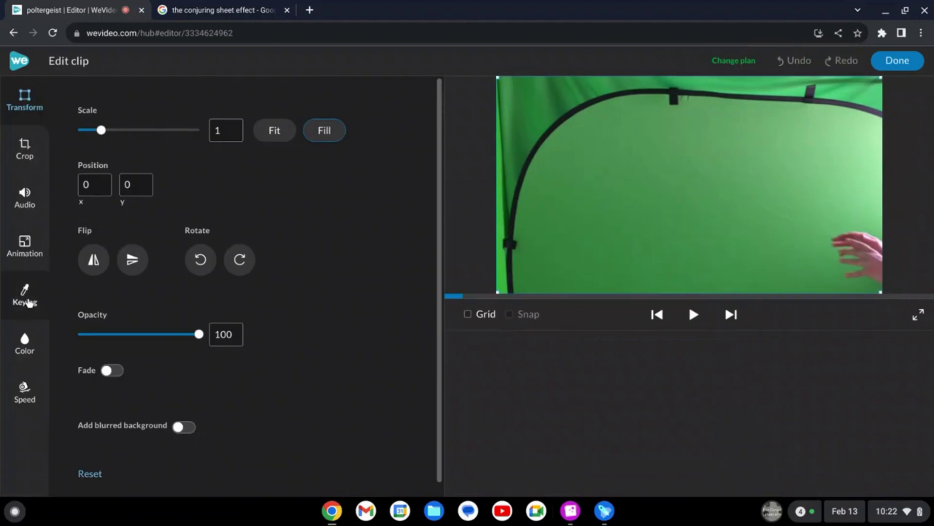
click(25, 296)
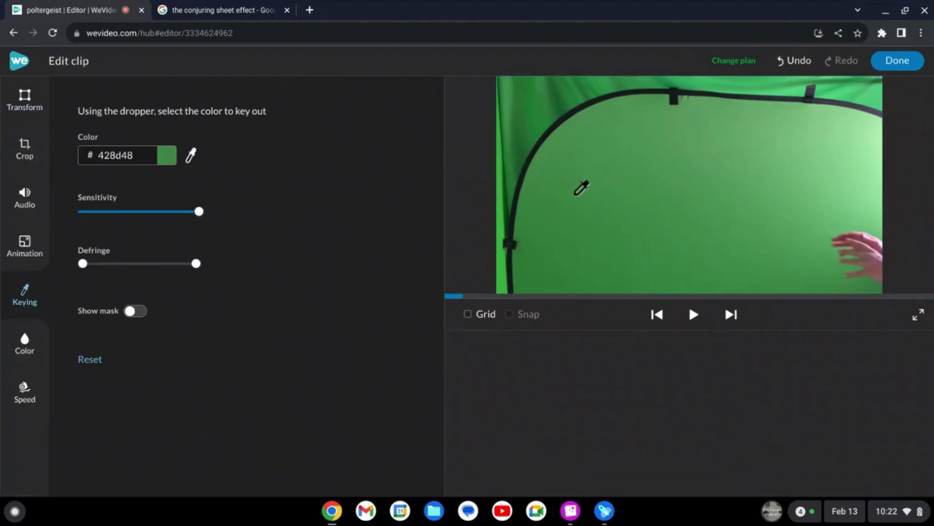
click(583, 194)
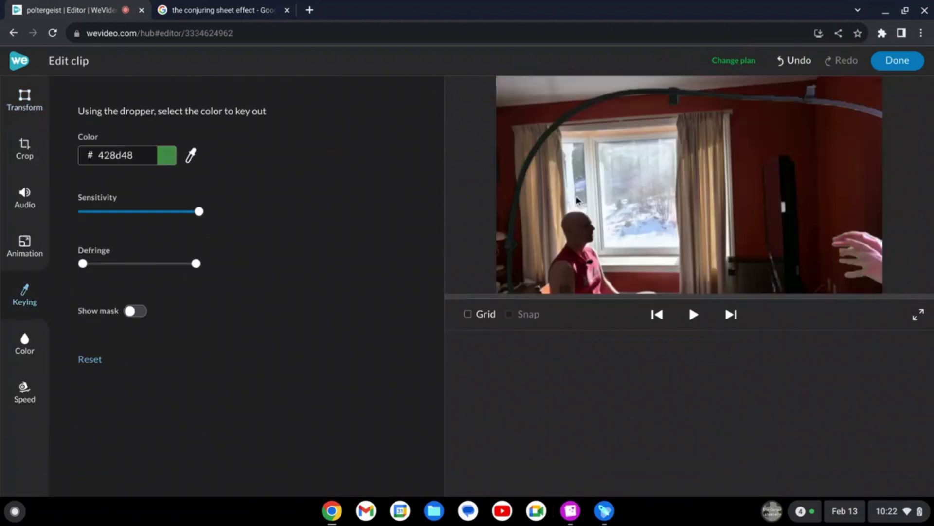
Crop the overlay 571 from the left and 763 from the top.
click(24, 158)
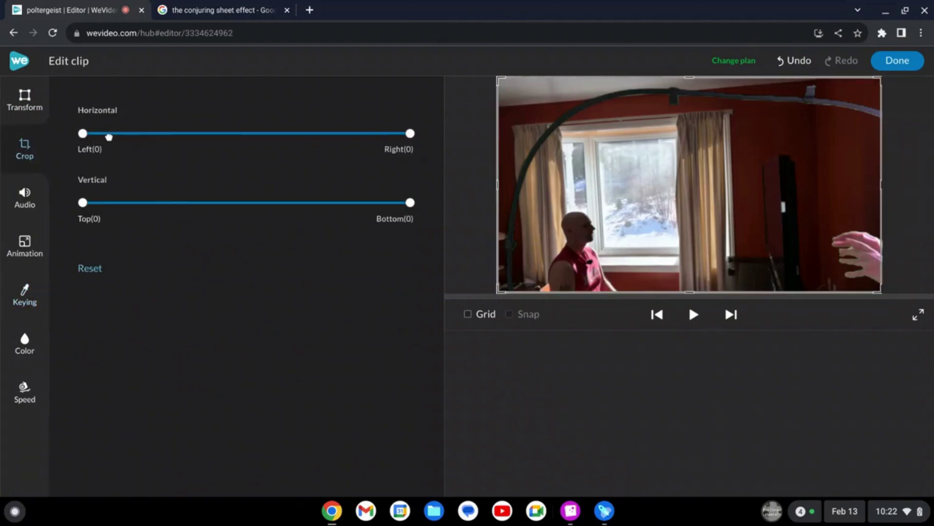
drag(109, 136, 132, 134)
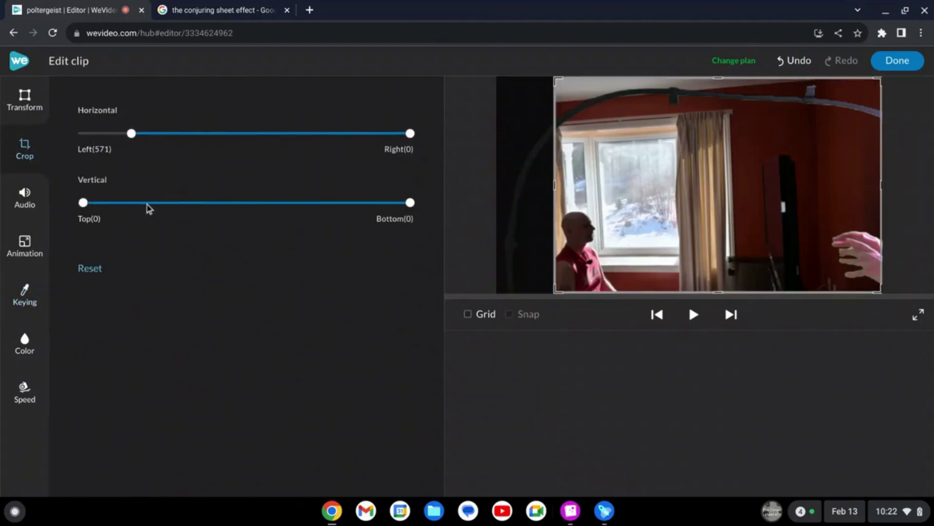
drag(153, 206, 199, 207)
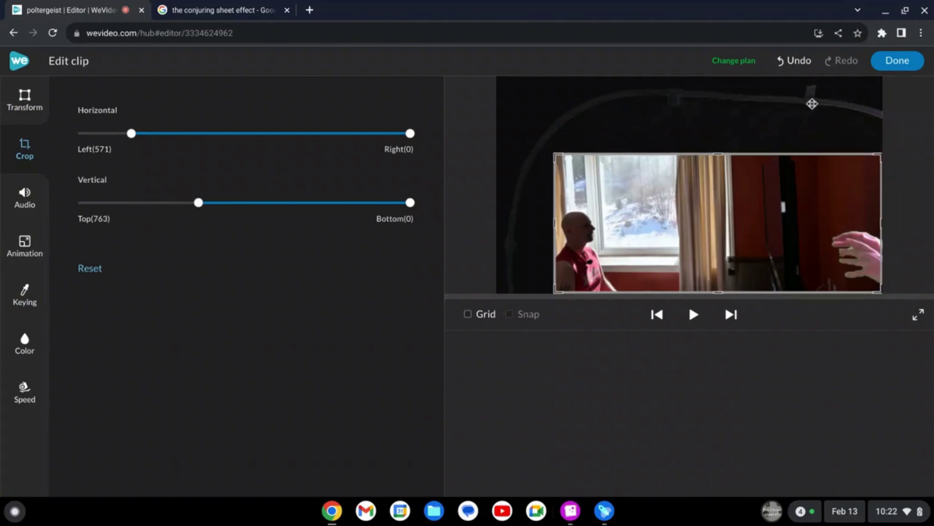
click(897, 61)
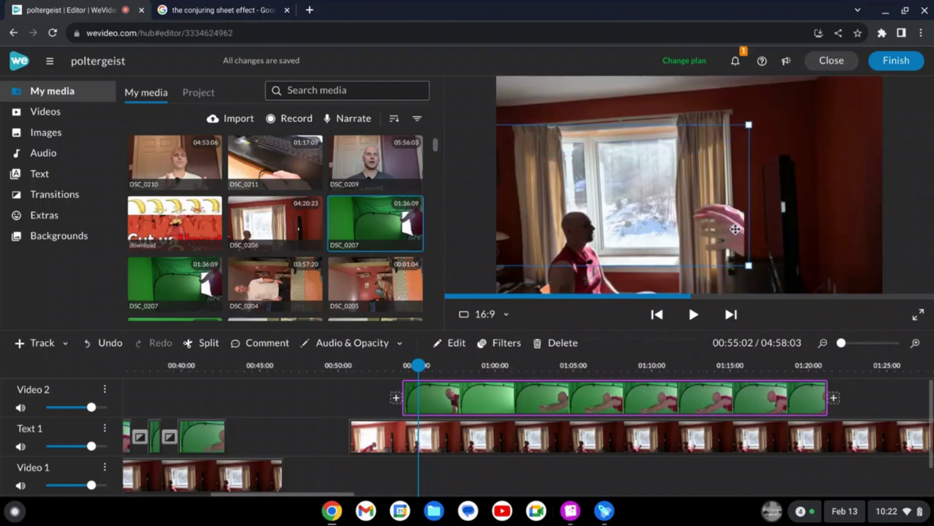
Shrink the overlay clip to 0.59 scale.
double_click(480, 406)
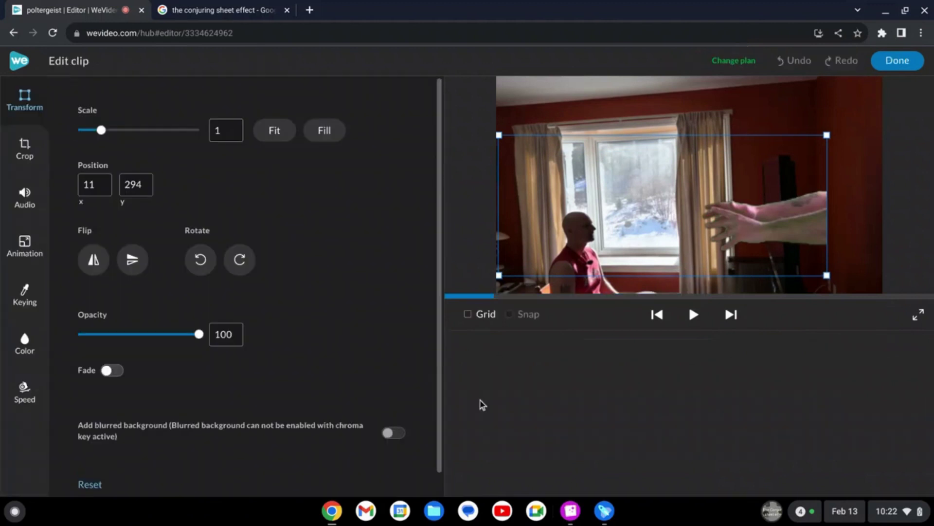
drag(105, 134, 93, 134)
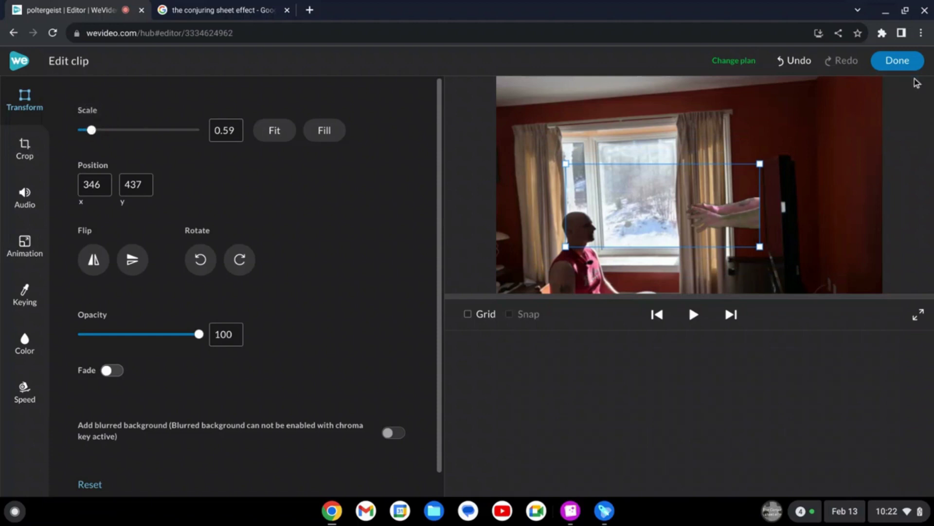
click(907, 63)
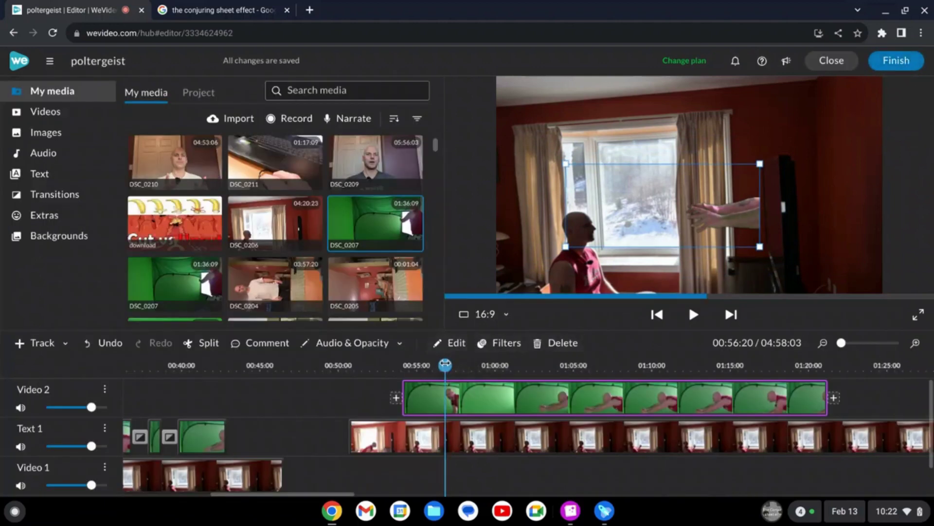
At the lunge moment, recrop the overlay to Left 977, Top 440 with a slight bottom trim.
drag(445, 365, 704, 366)
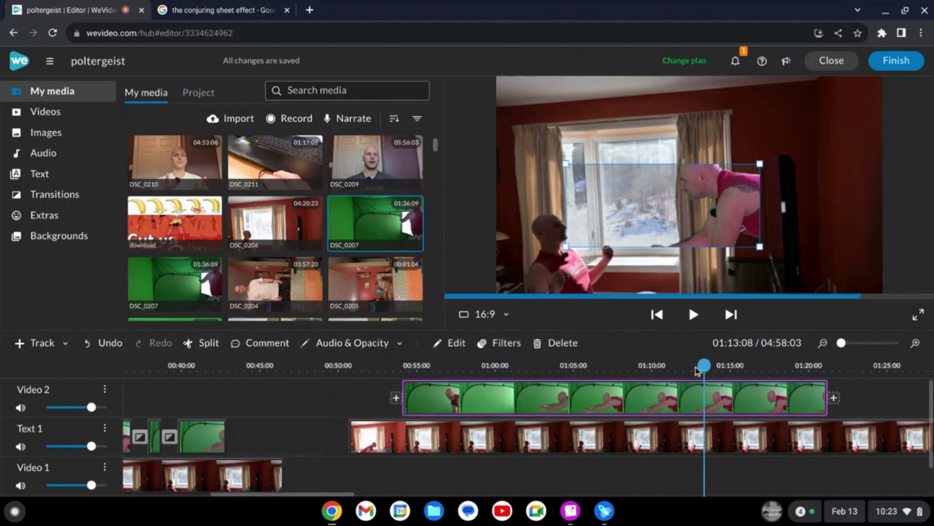
double_click(631, 403)
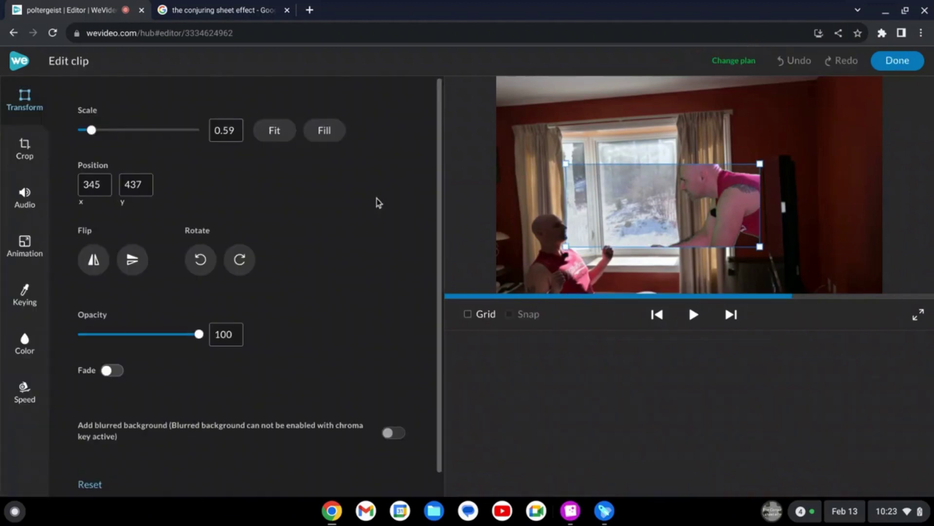
click(44, 147)
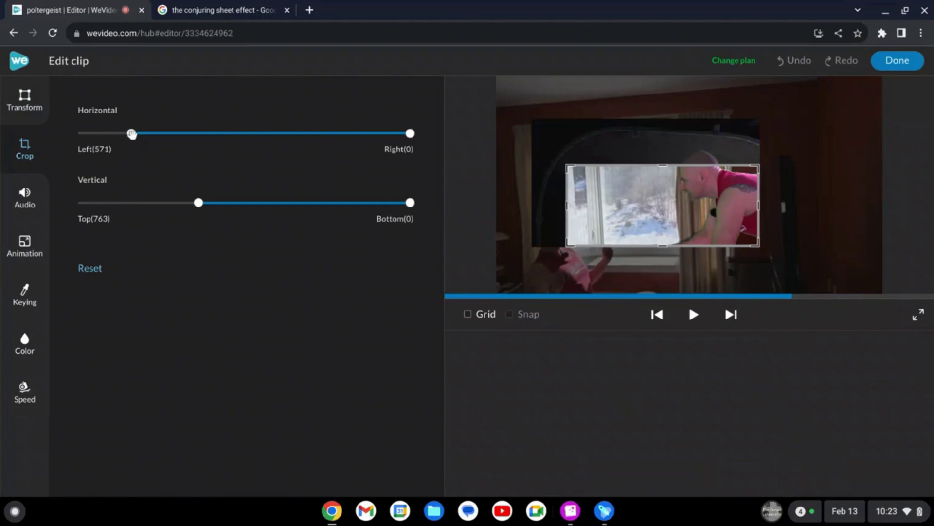
drag(124, 132, 124, 132)
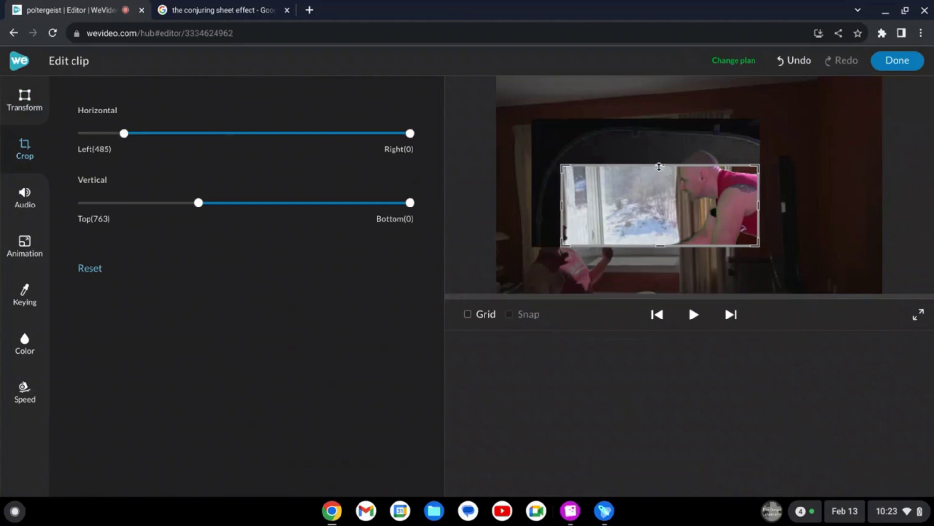
drag(660, 165, 739, 232)
drag(672, 246, 677, 256)
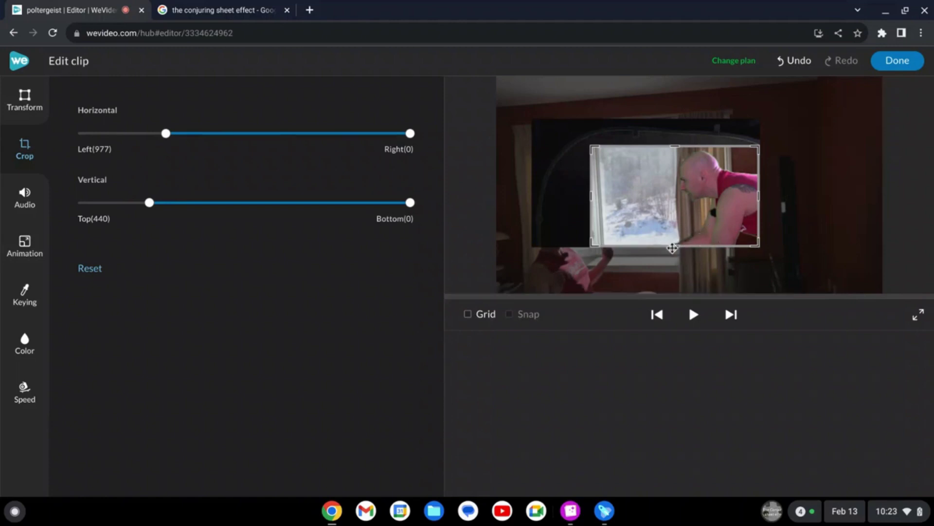
click(899, 67)
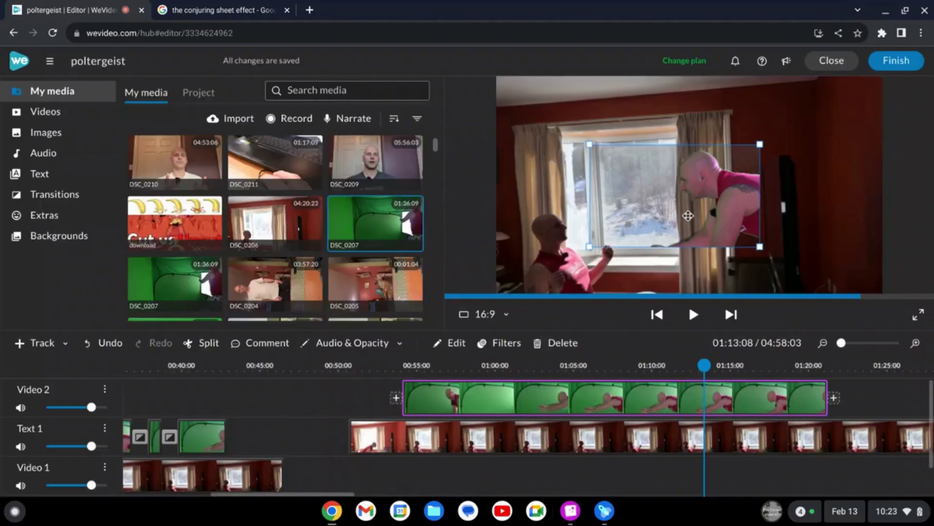
Shrink the overlay to 0.33 and position it at 942, 571 beside the seated man.
drag(685, 215, 704, 222)
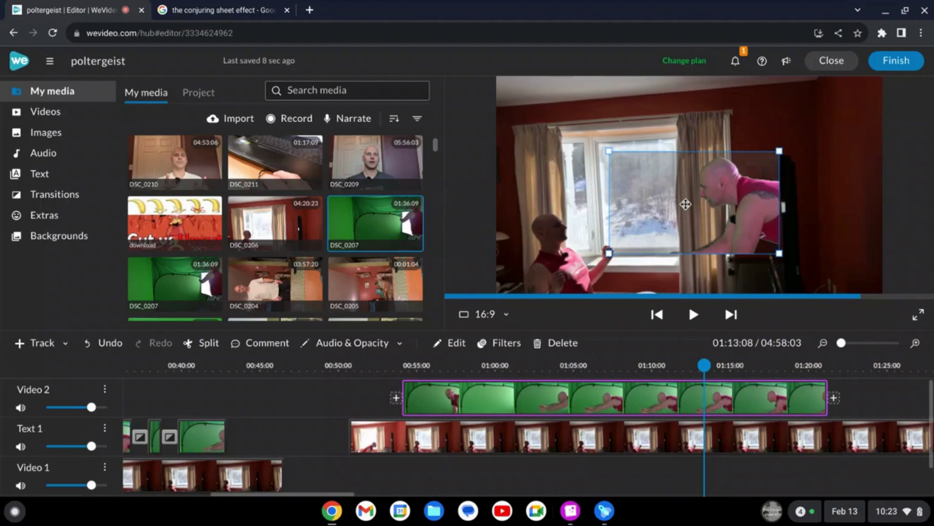
double_click(685, 204)
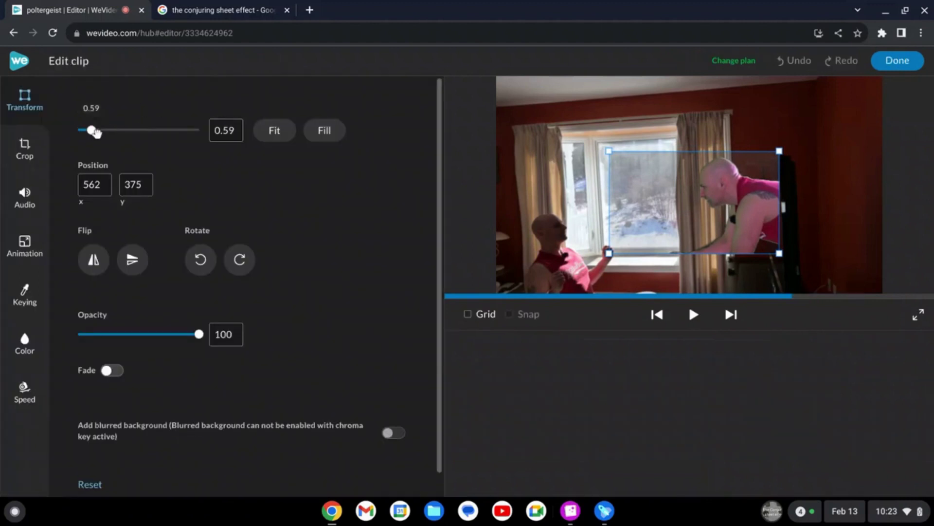
drag(92, 133, 87, 135)
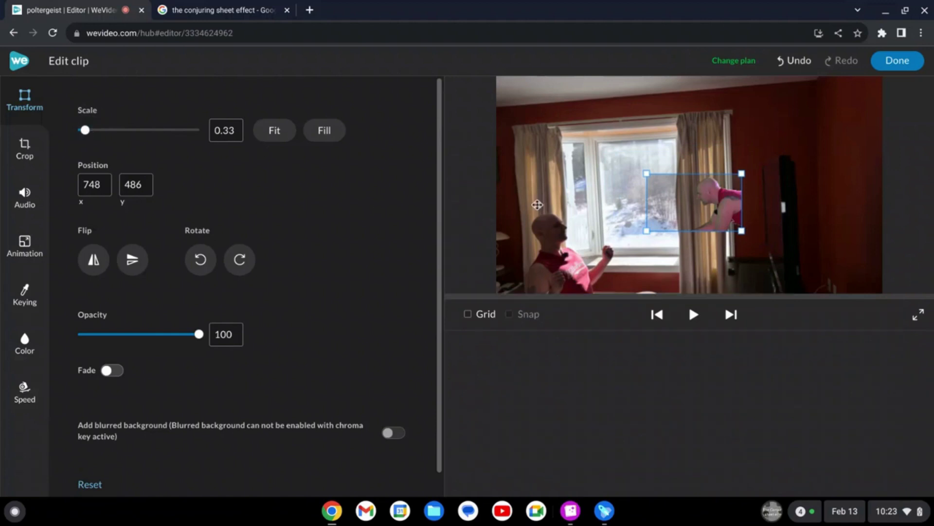
drag(692, 205, 732, 223)
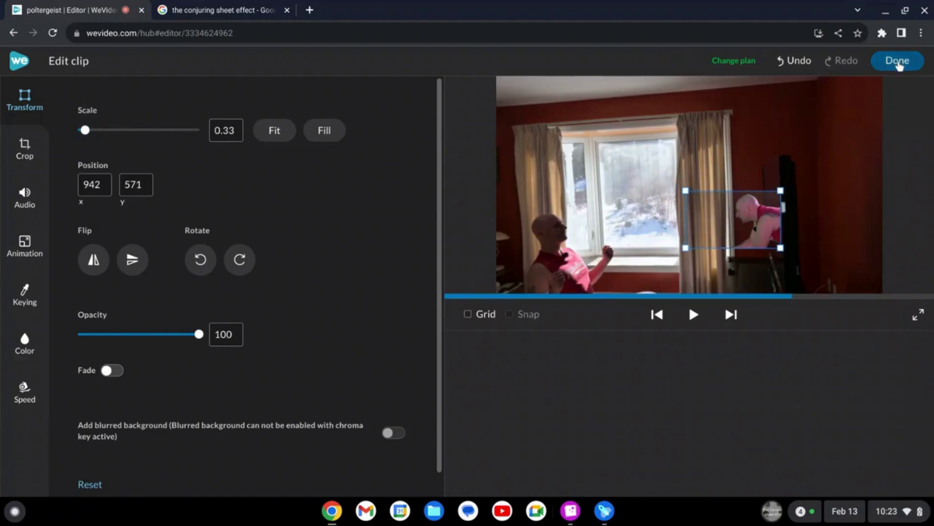
click(898, 62)
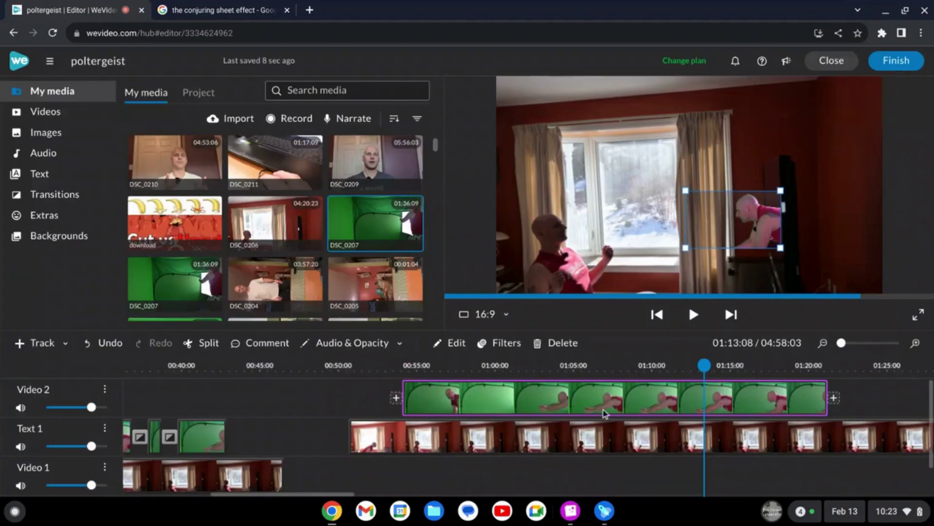
Shift the overlay clip slightly earlier so it starts around 00:53:23.
drag(705, 365, 612, 374)
drag(670, 376, 690, 376)
click(691, 379)
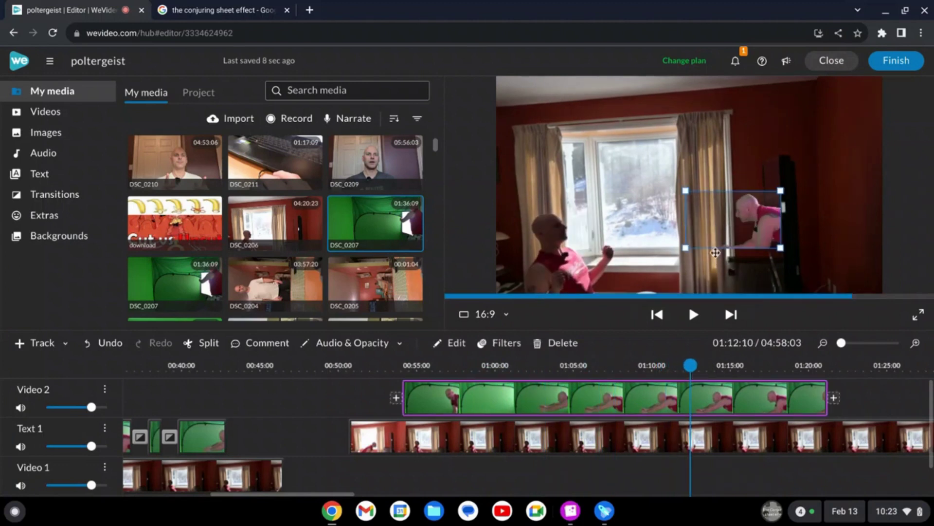
drag(648, 409, 645, 404)
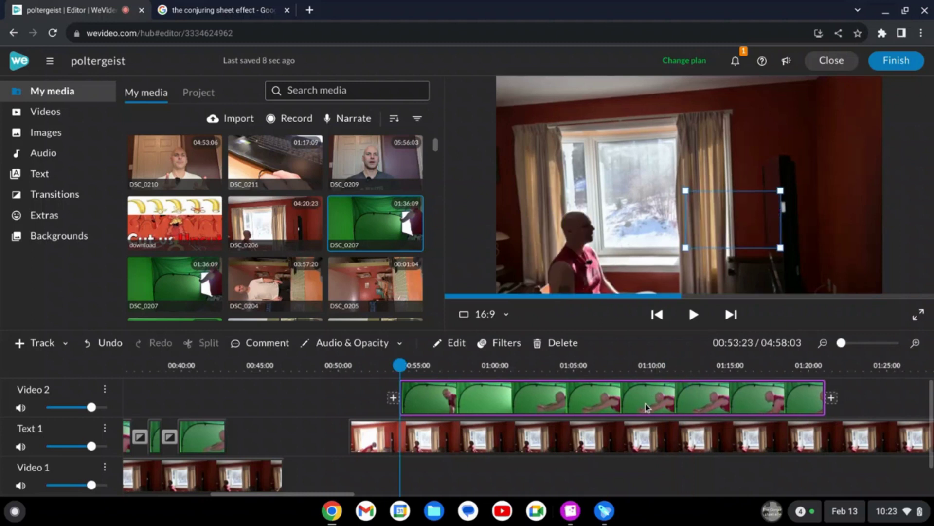
Check the overlay's chroma key settings for the 428d48 green and apply the edit.
double_click(473, 395)
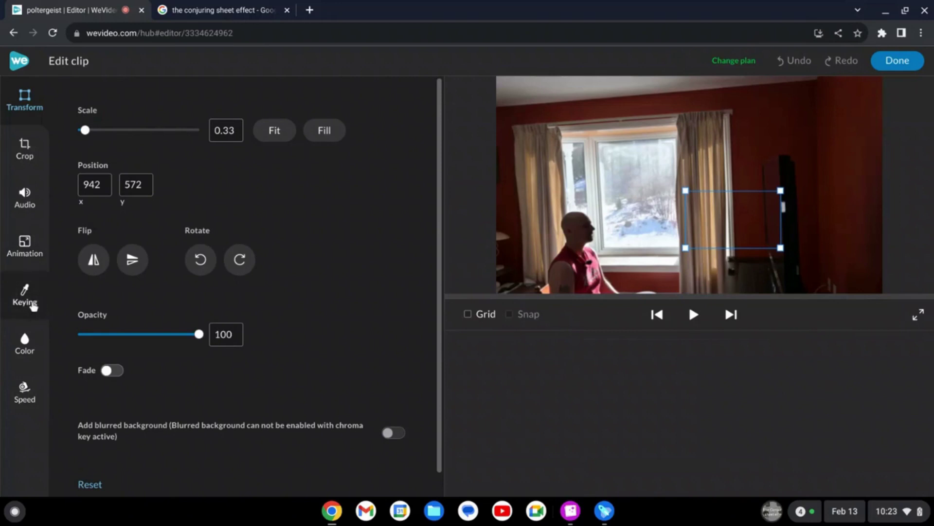
click(32, 303)
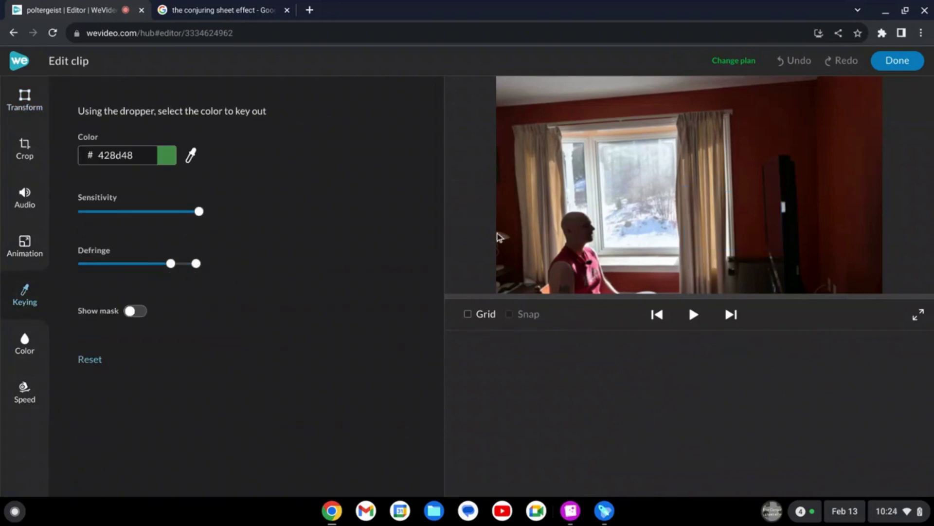
click(892, 64)
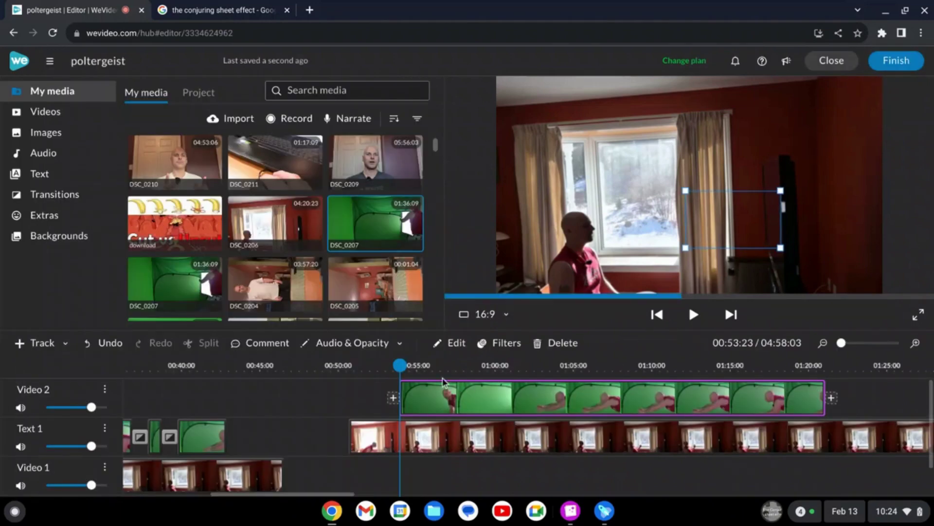
Play the composite from about 01:00:11, then scrub back to about 00:54:00 to replay.
drag(404, 364, 503, 365)
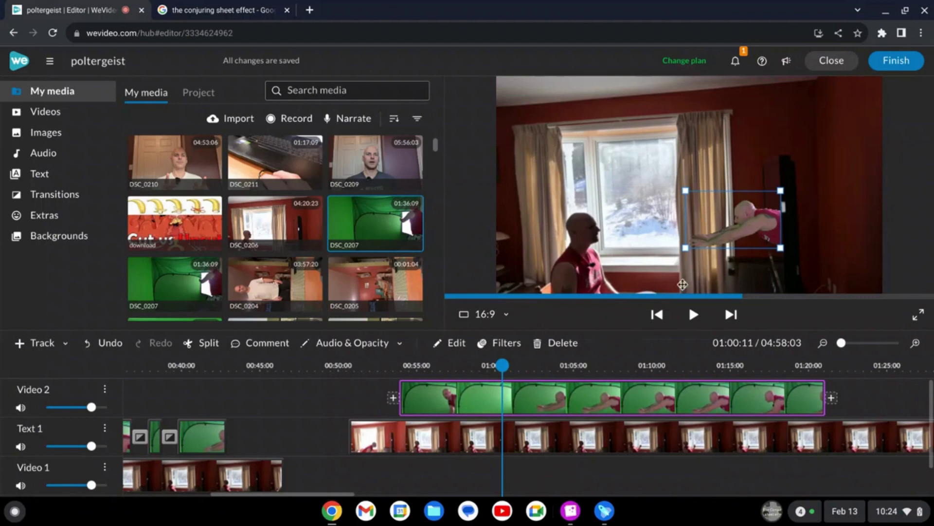
click(694, 315)
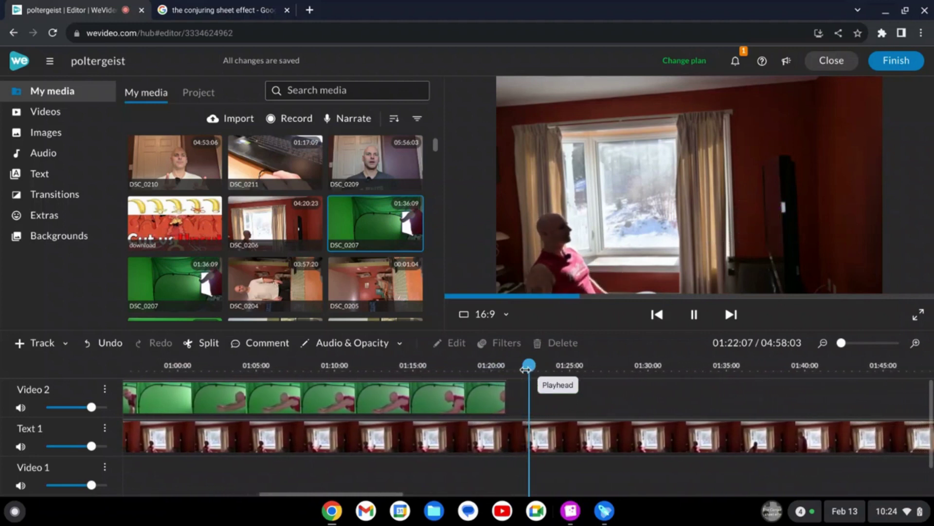
drag(529, 365, 338, 382)
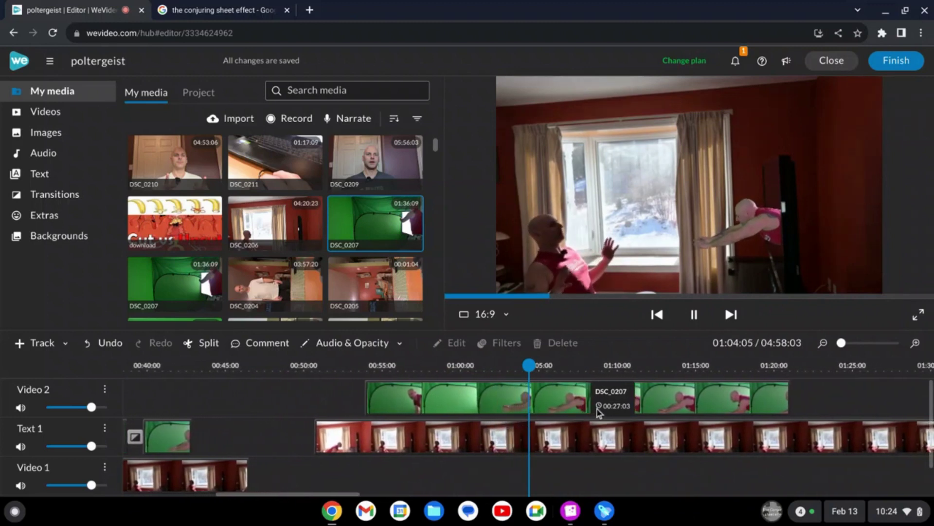
Reset the overlay's chroma key settings and play the composite back.
click(467, 398)
double_click(466, 398)
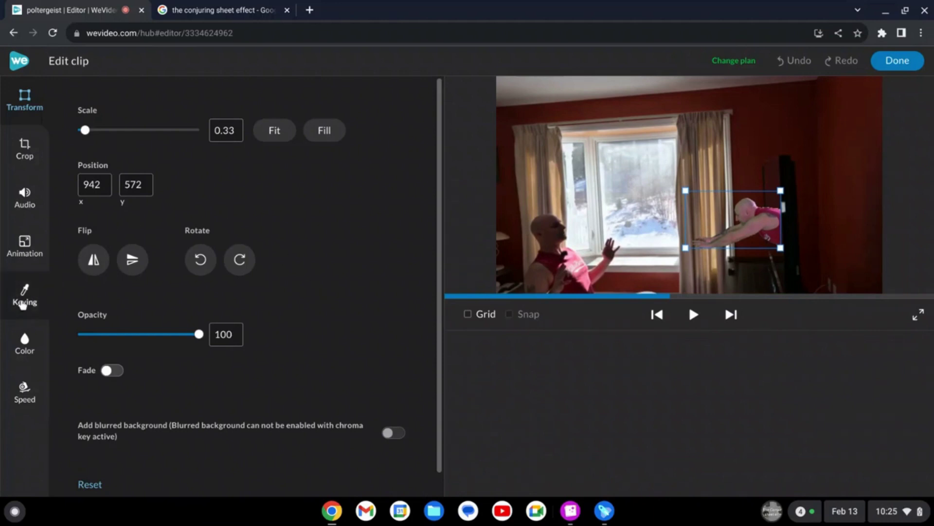
click(24, 297)
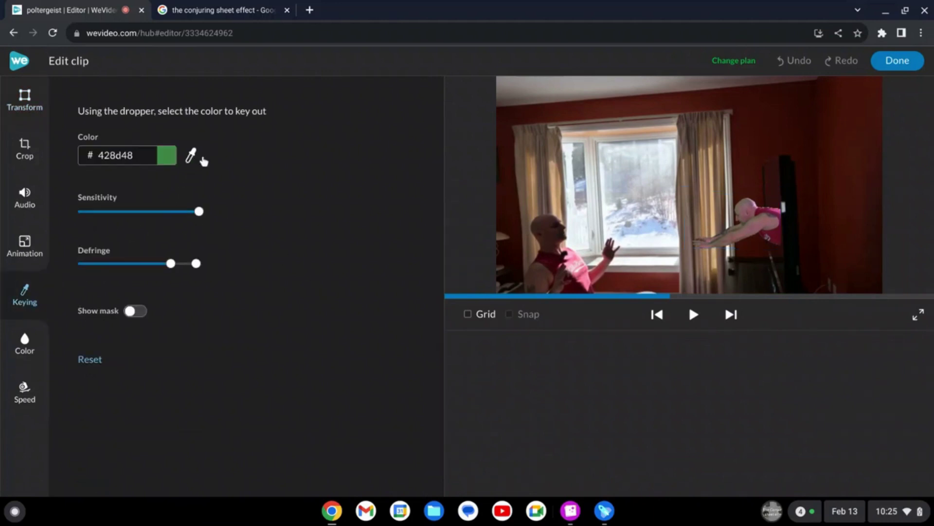
click(758, 209)
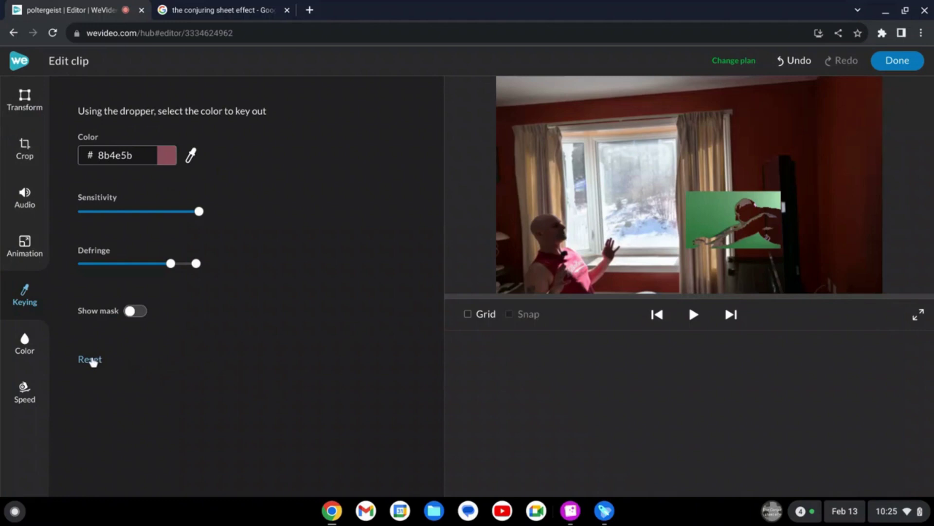
click(91, 359)
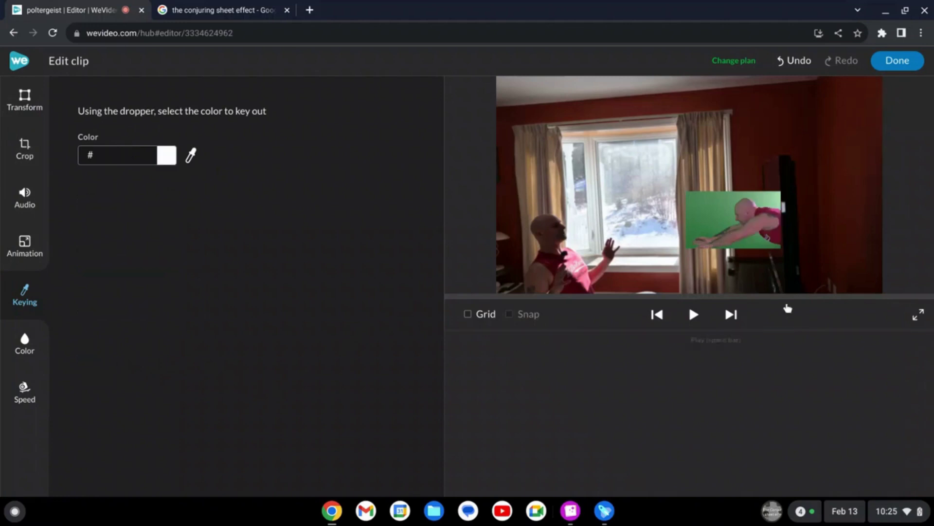
click(906, 65)
click(694, 313)
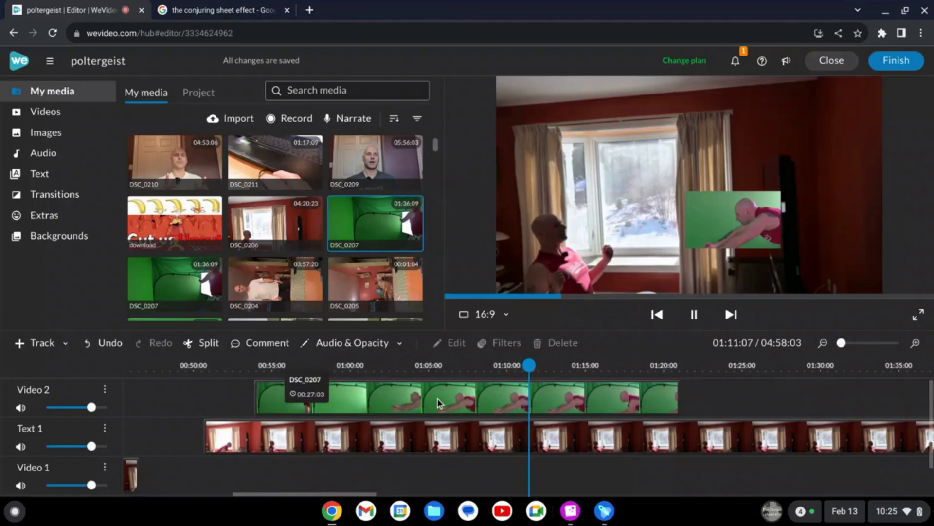
Re-key the overlay by sampling the green background as key colour 42874b.
click(437, 399)
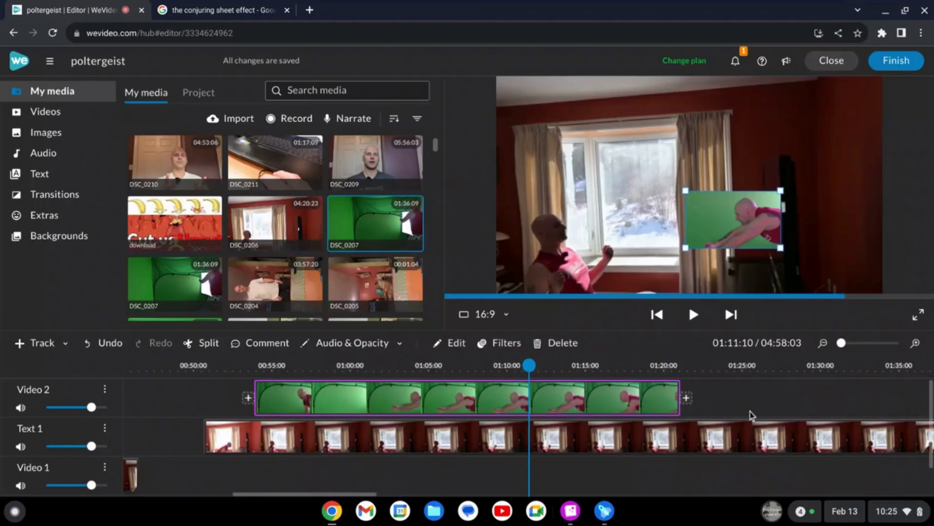
double_click(584, 403)
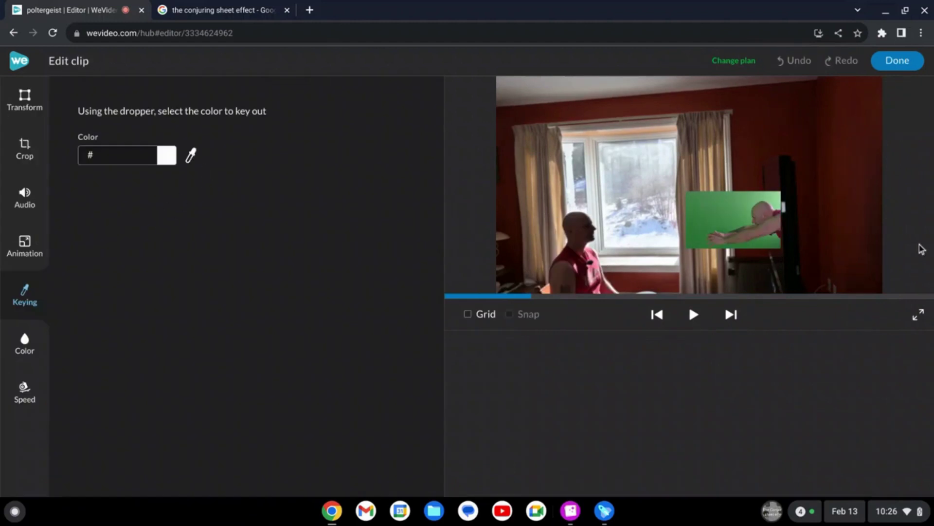
click(710, 212)
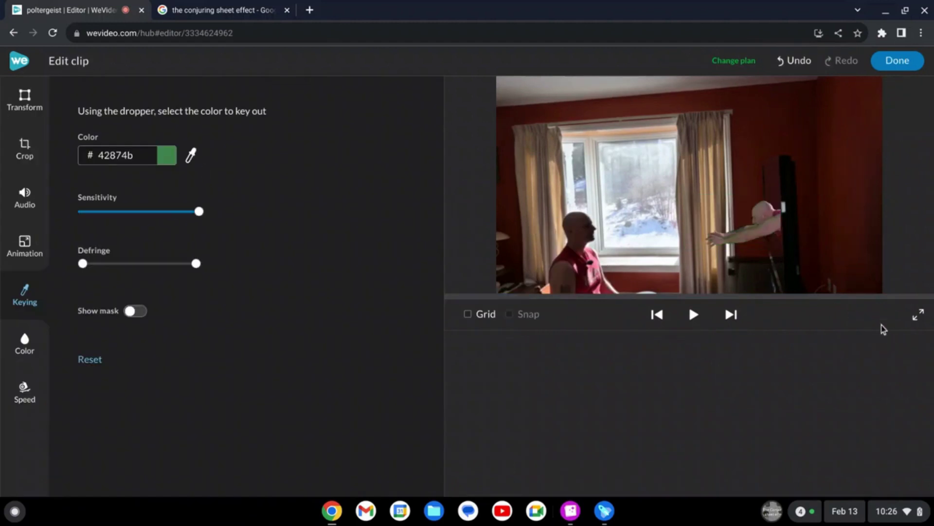
click(895, 62)
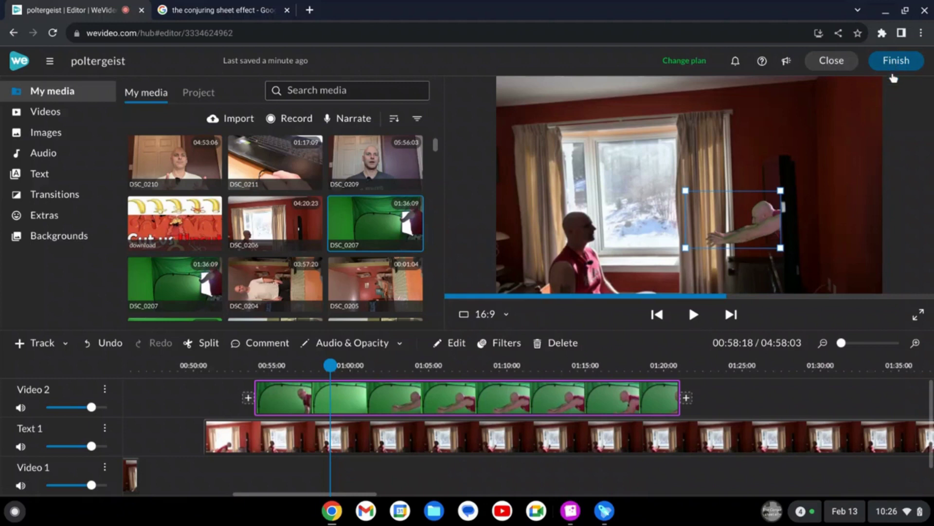
Play the composite from 00:53:15 to review the keyed overlay poltergeist effect.
drag(330, 365, 250, 366)
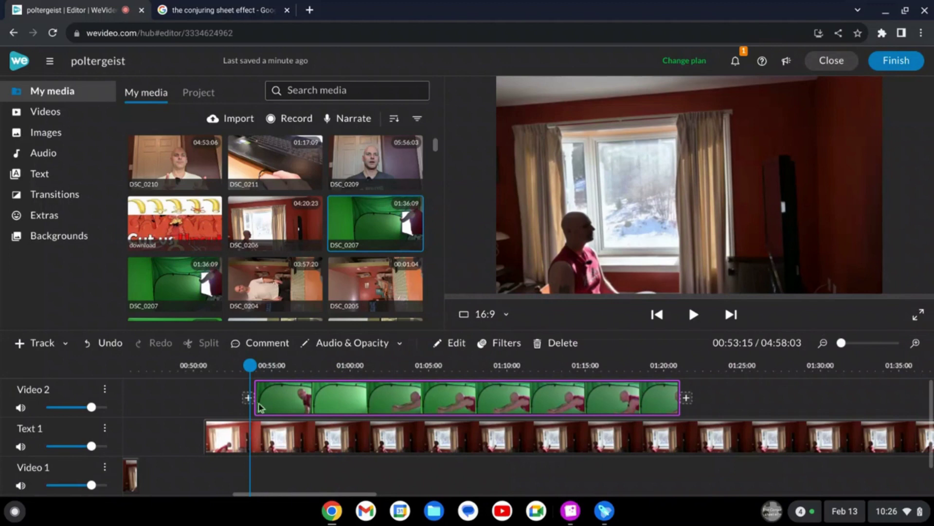
click(693, 315)
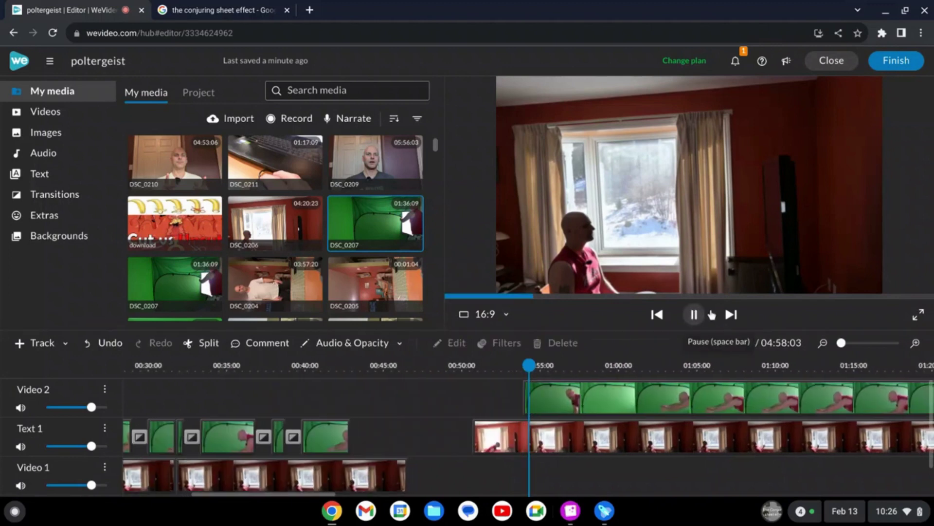